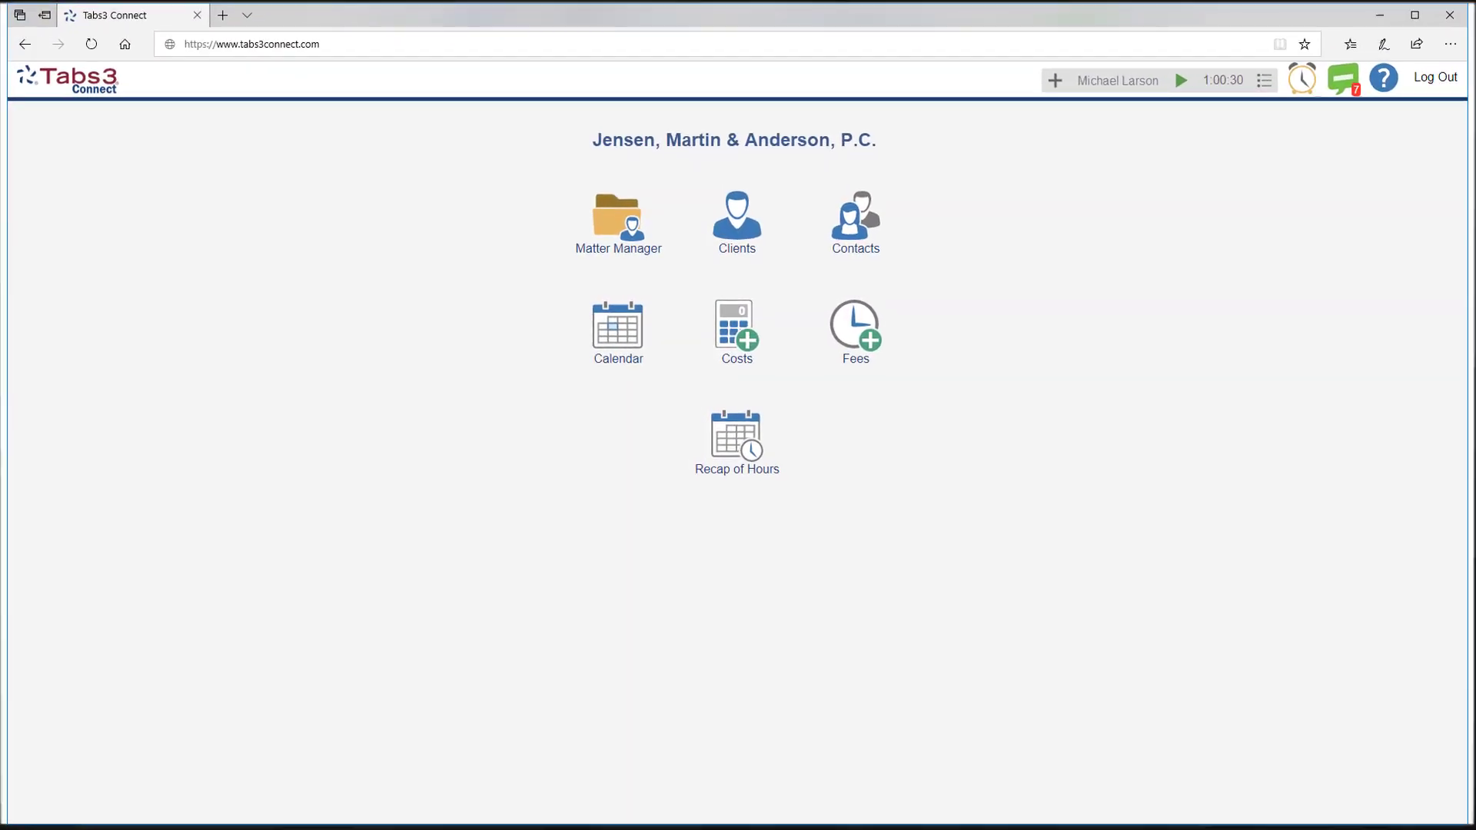
- Enter a new Auto Accident fee of 1.50 hours described as 'Meeting at client's office'
click(857, 338)
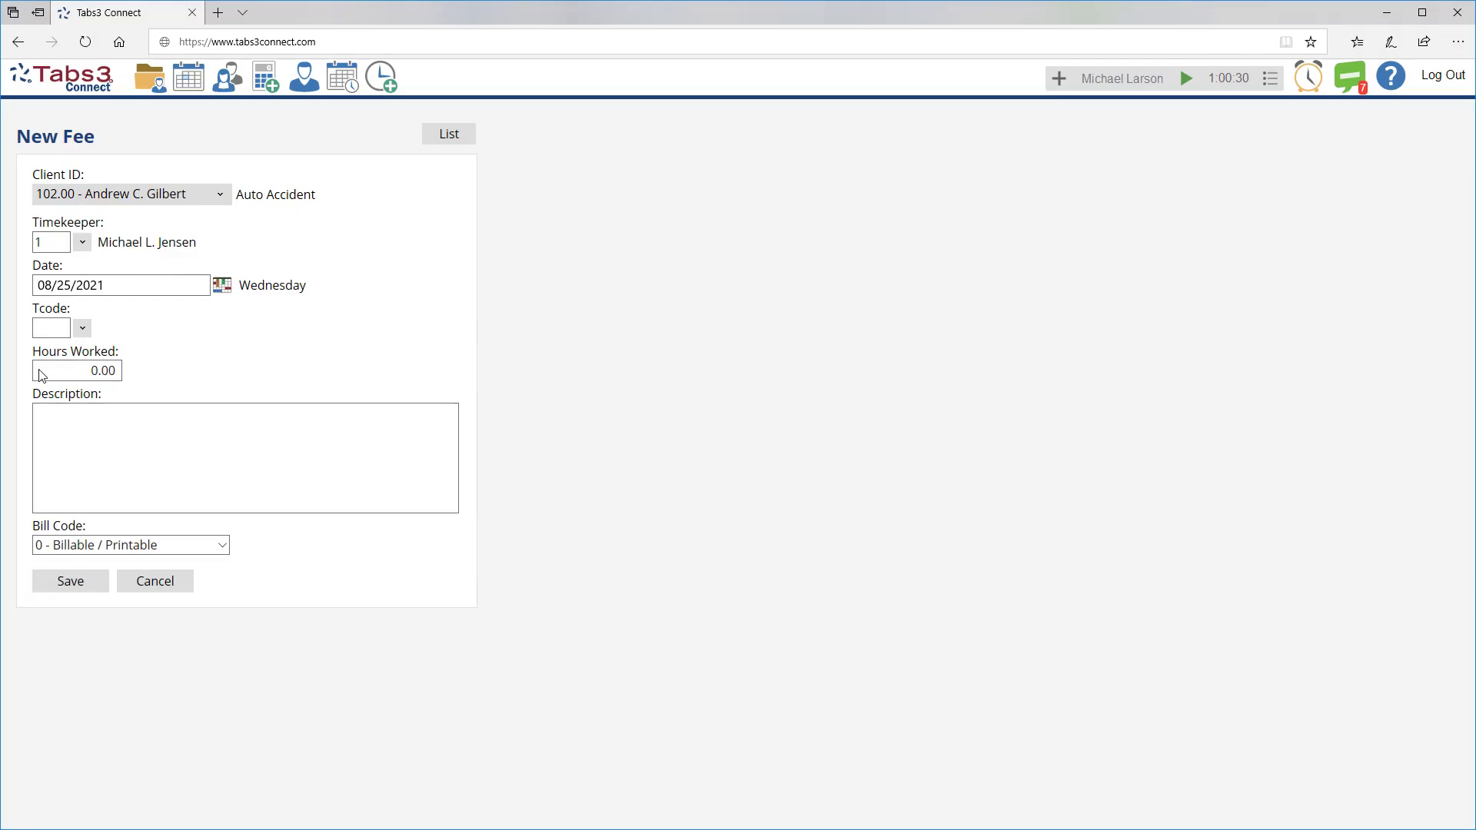
click(43, 375)
text(1.50)
click(42, 416)
text(Meeting at client's office)
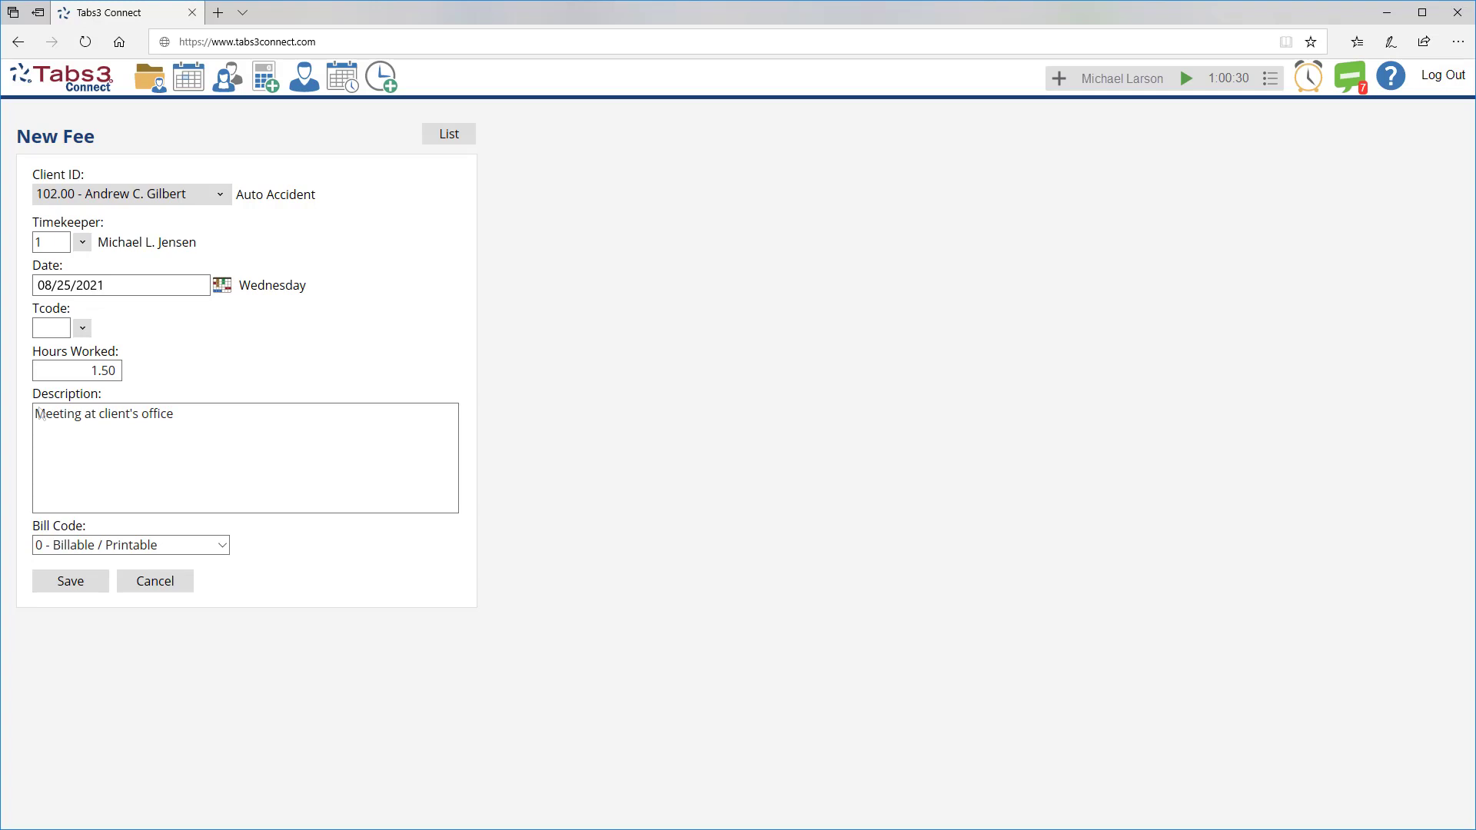
- Review the matter's full activity history, billing summary and linked contacts without adding records
click(71, 582)
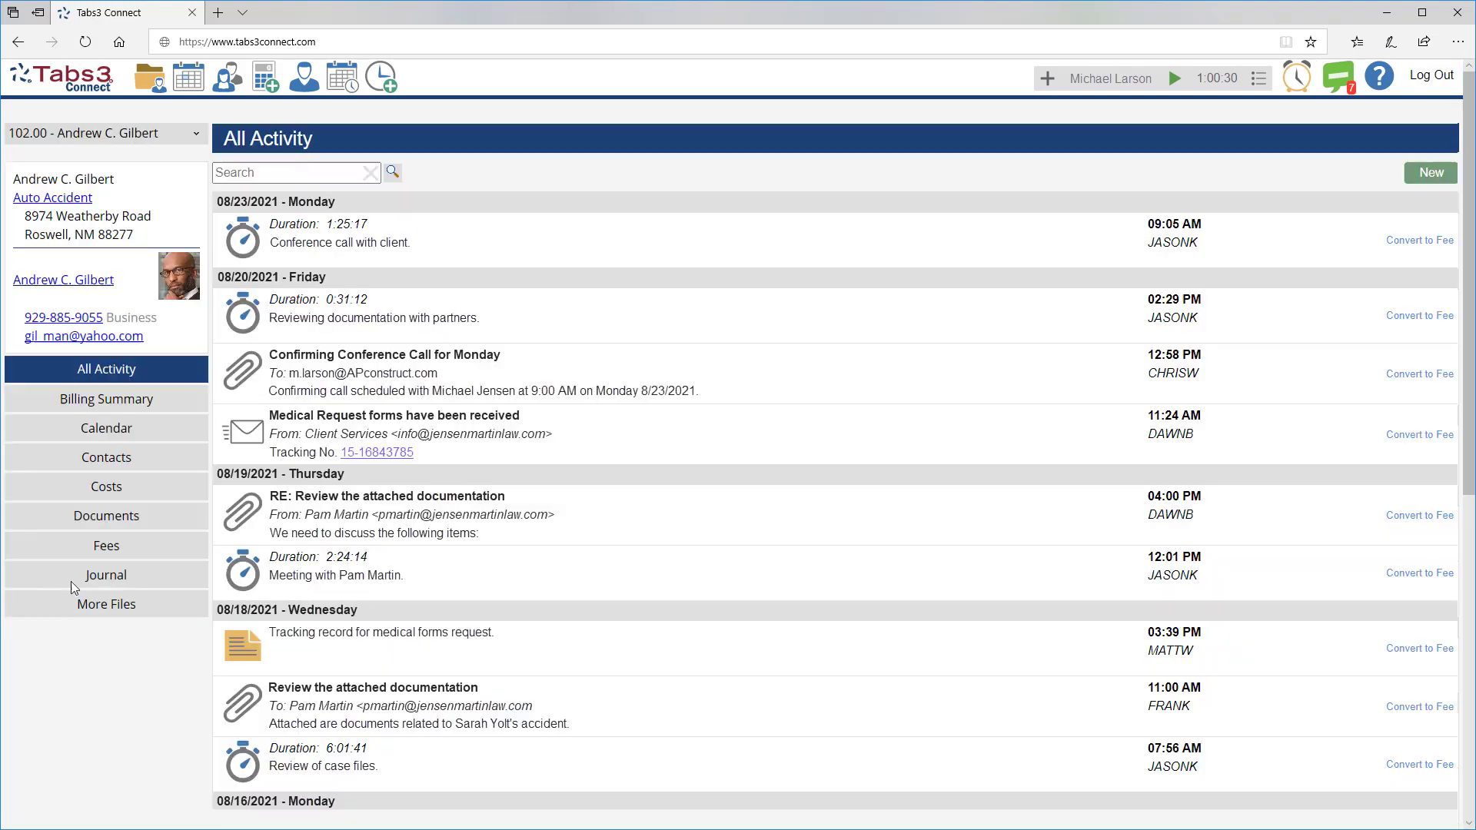
click(1432, 175)
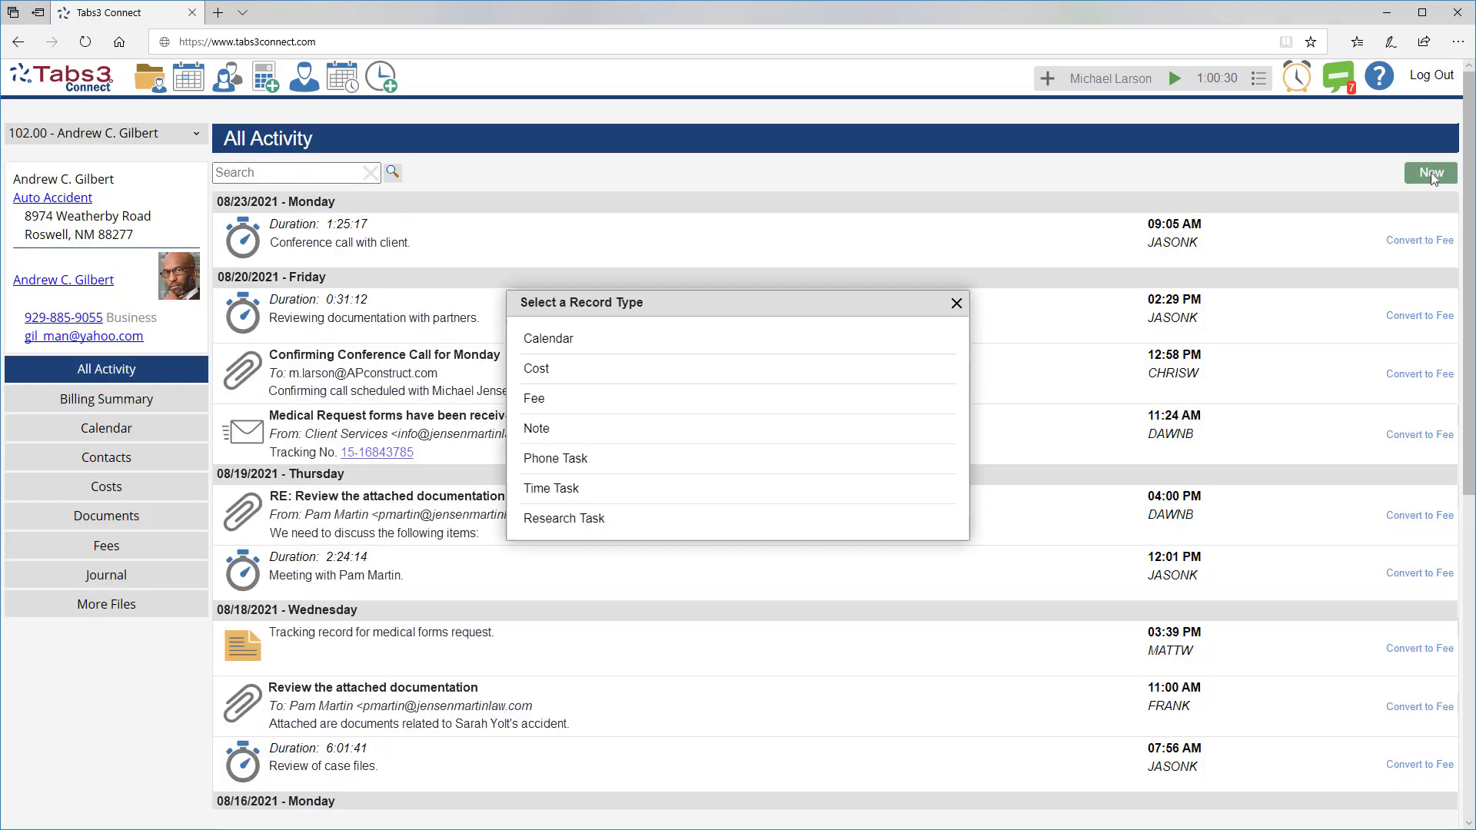
click(956, 303)
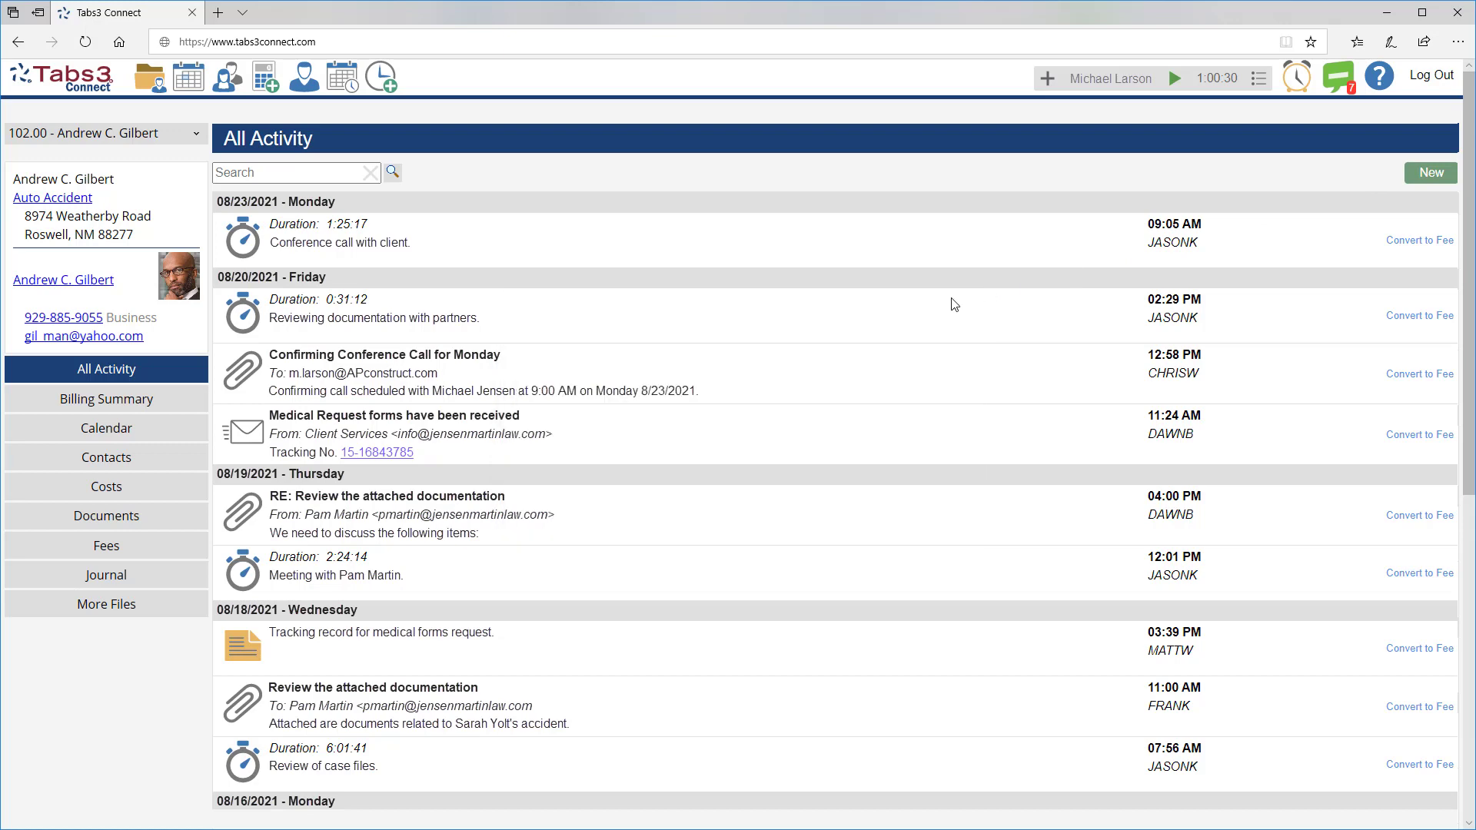
click(108, 402)
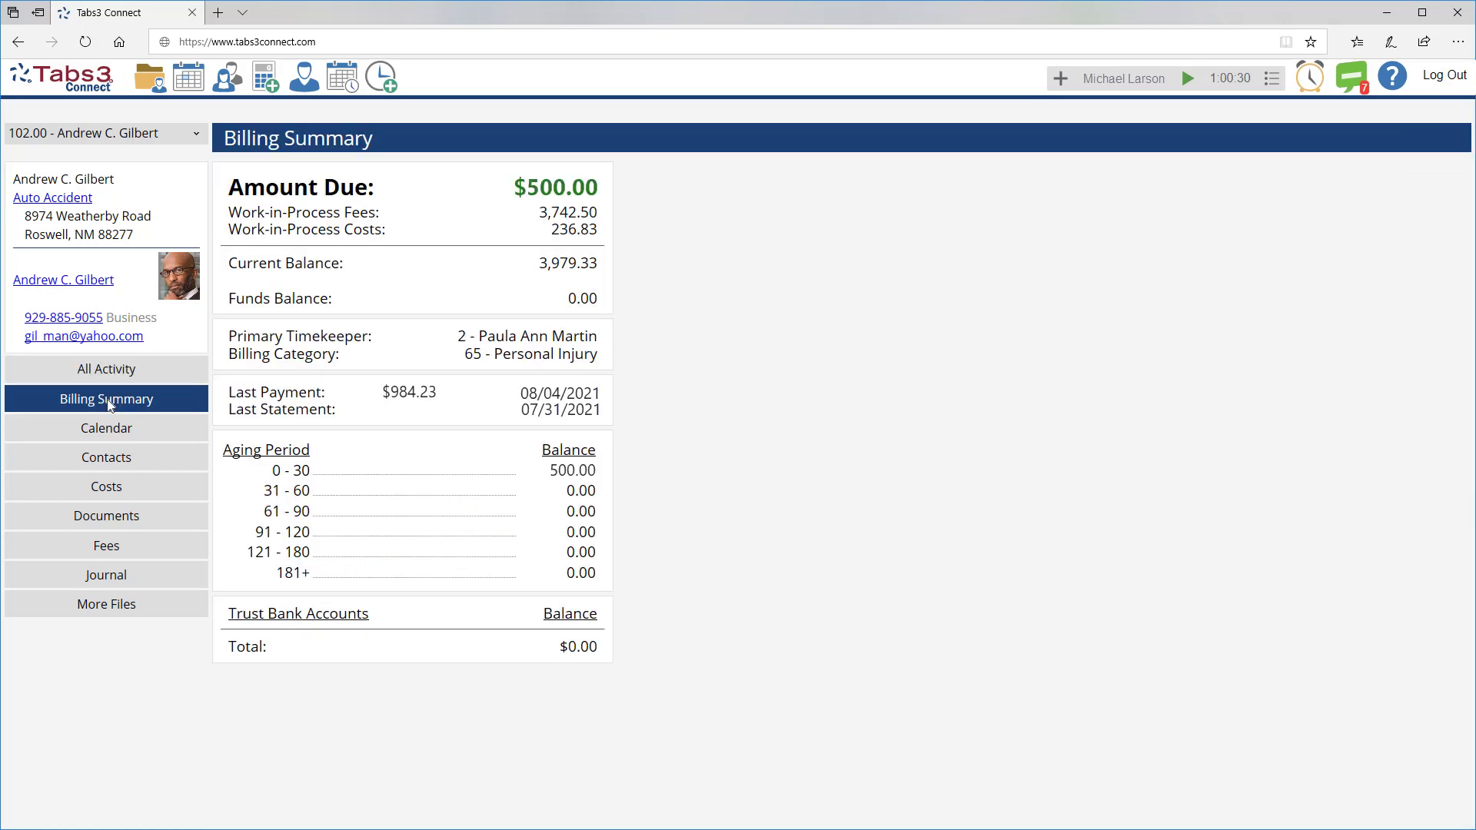
click(109, 459)
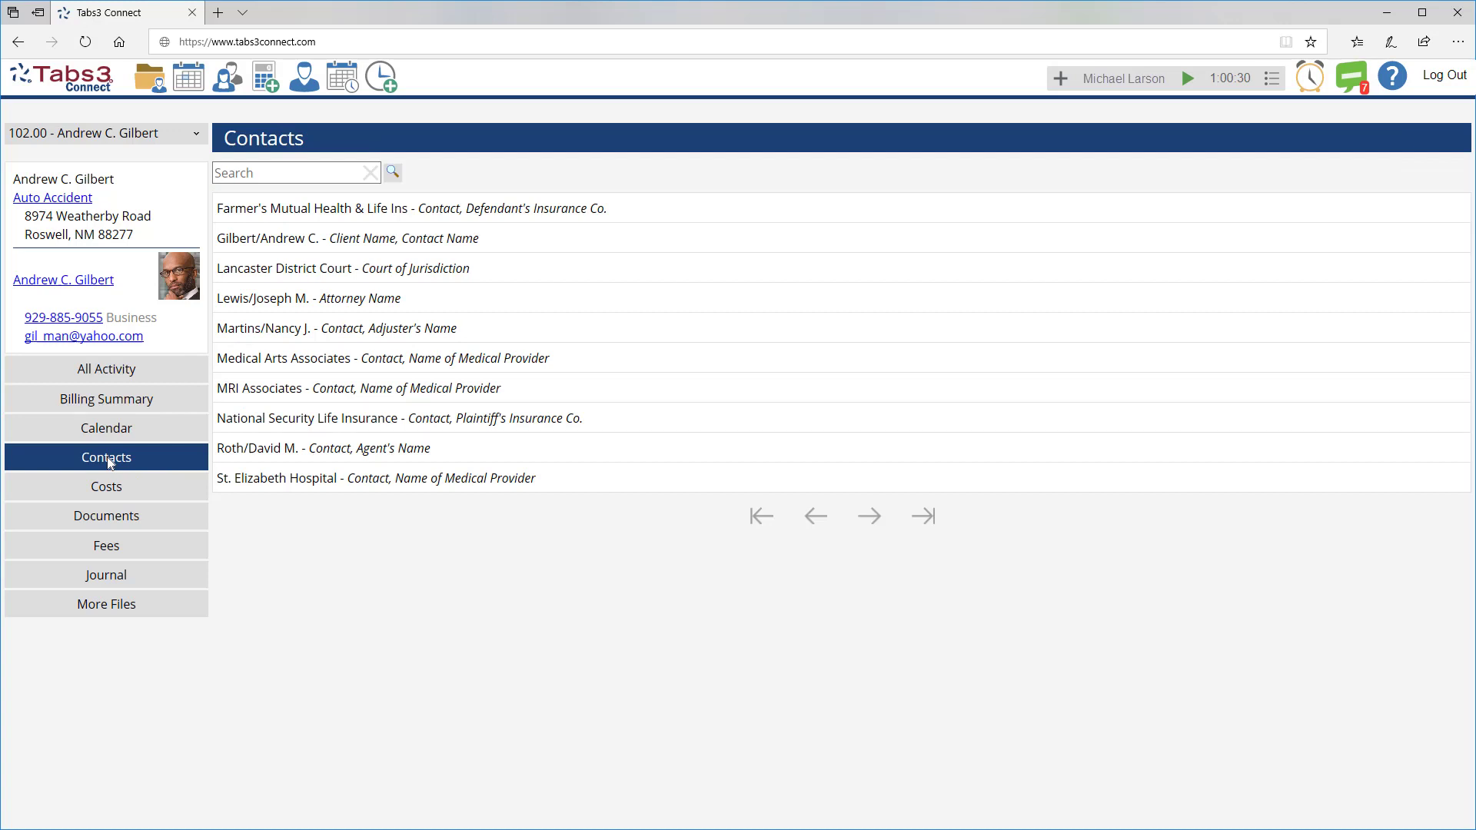
- Download and save the Notice to take Deposition document, then show the August 15–21 calendar
click(110, 522)
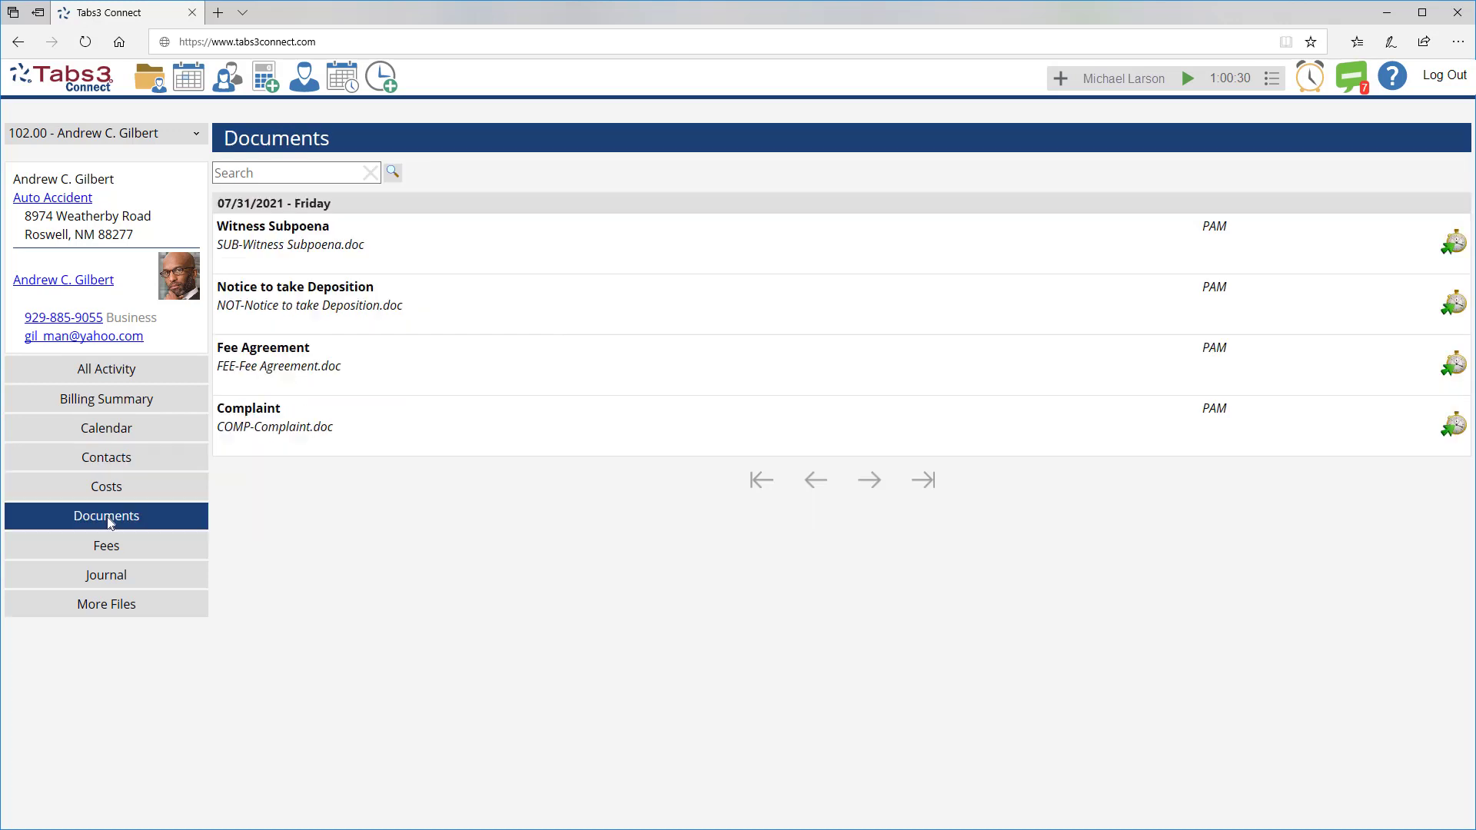
click(427, 311)
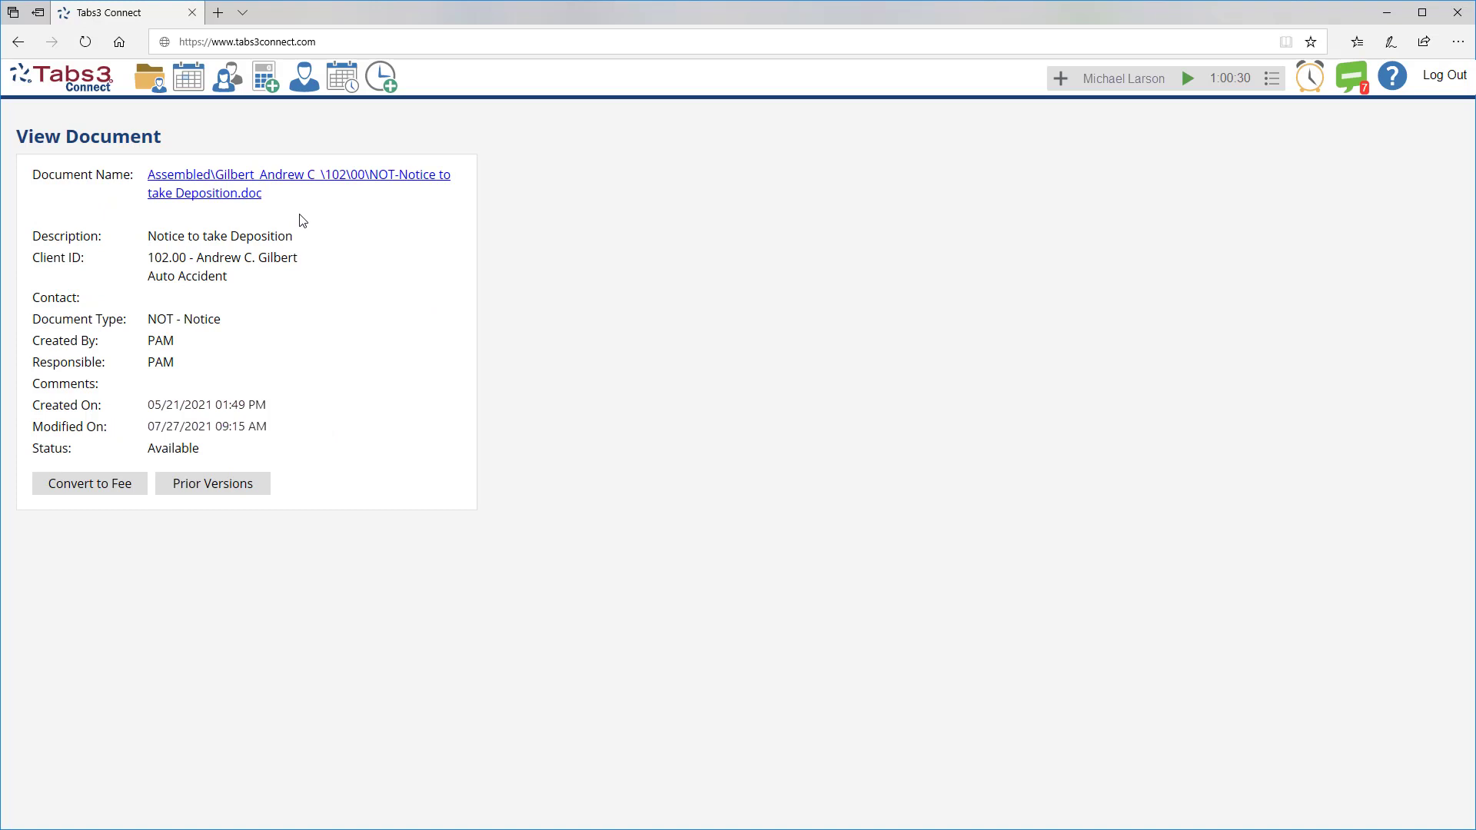
click(246, 176)
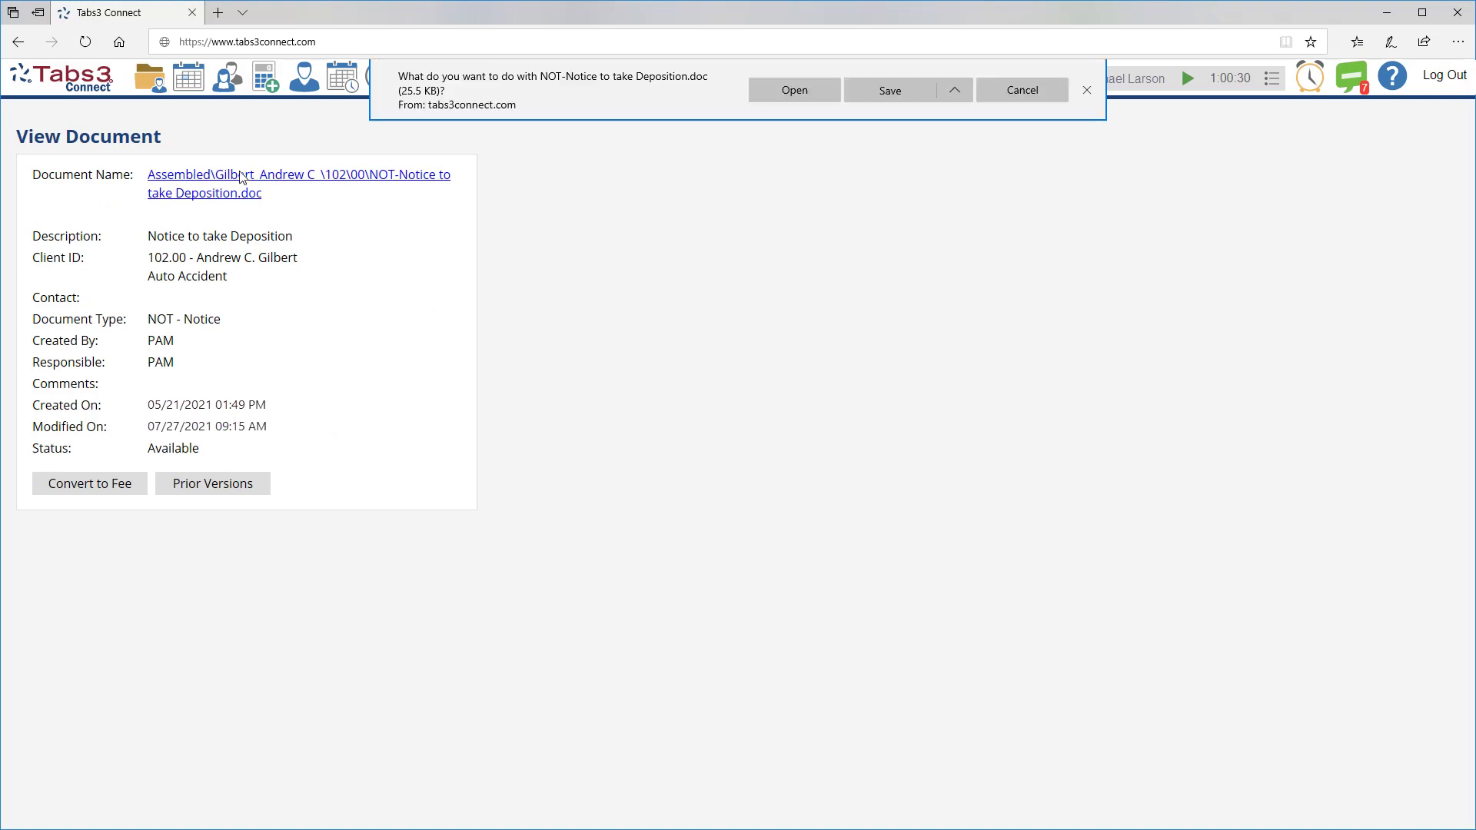
click(891, 94)
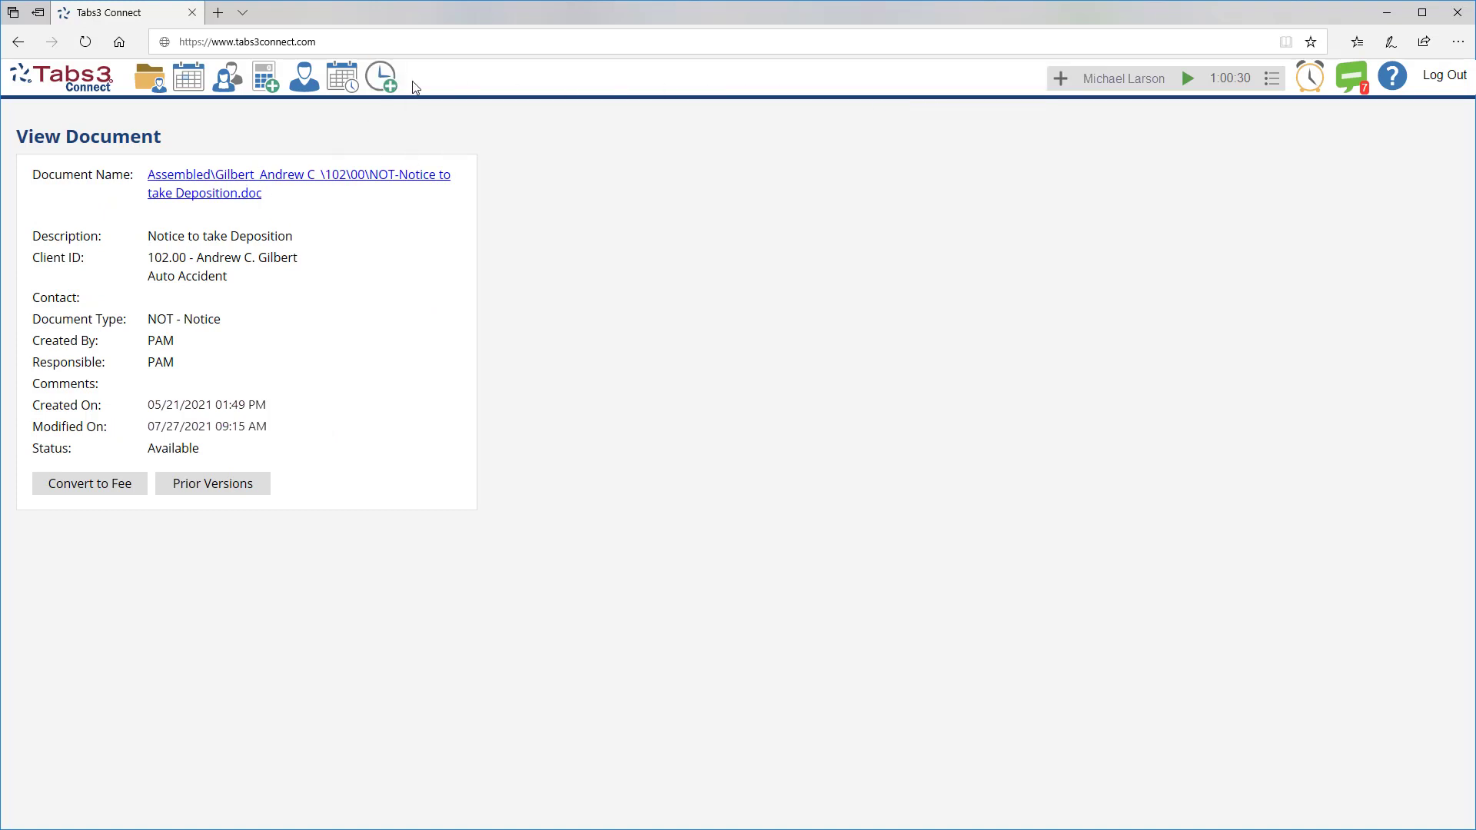
click(190, 82)
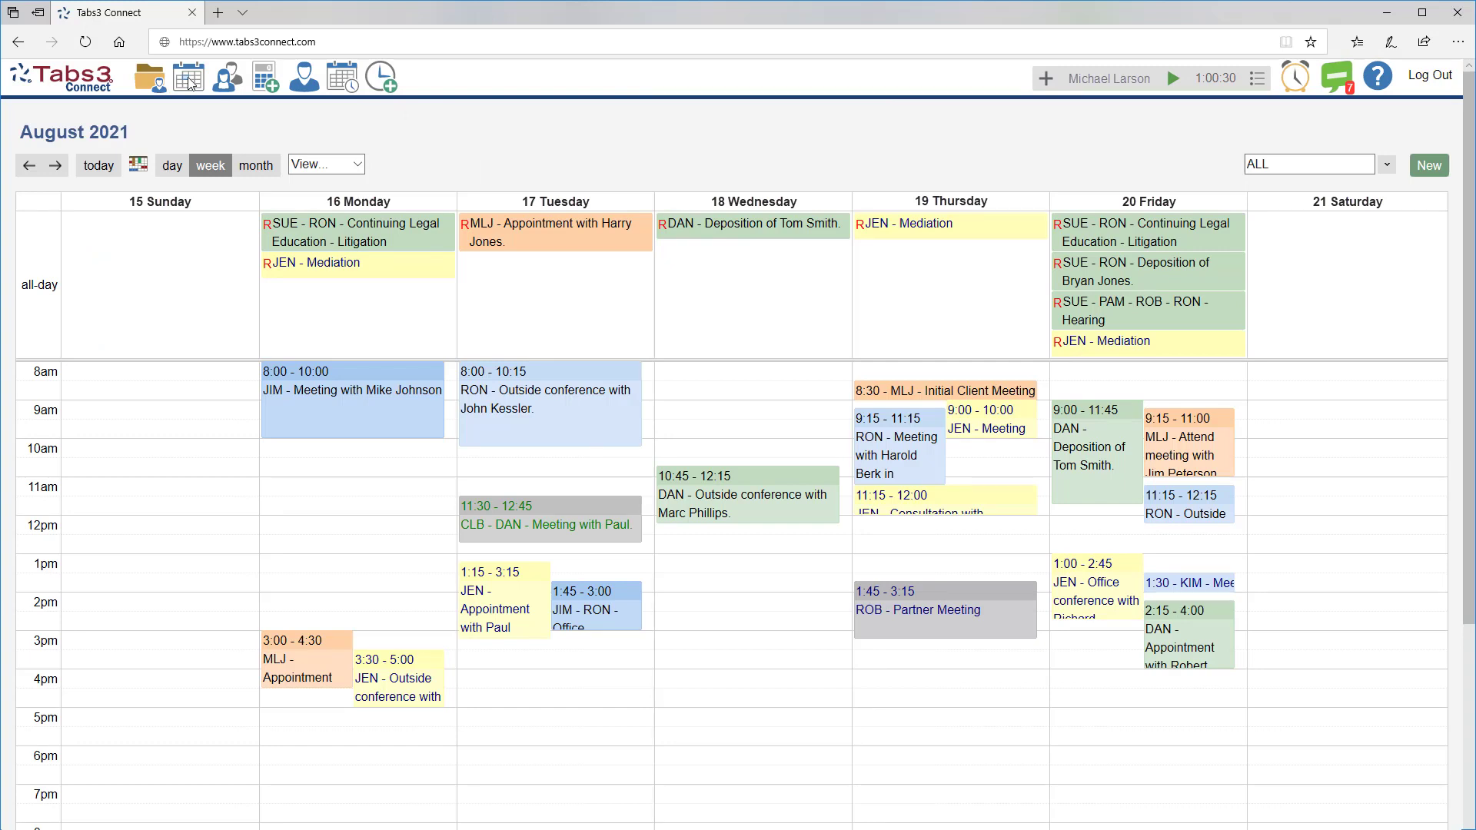
- Create and save a Client Meeting event on 08/25/2021 from 1:30 PM to 3:00 PM
click(1430, 165)
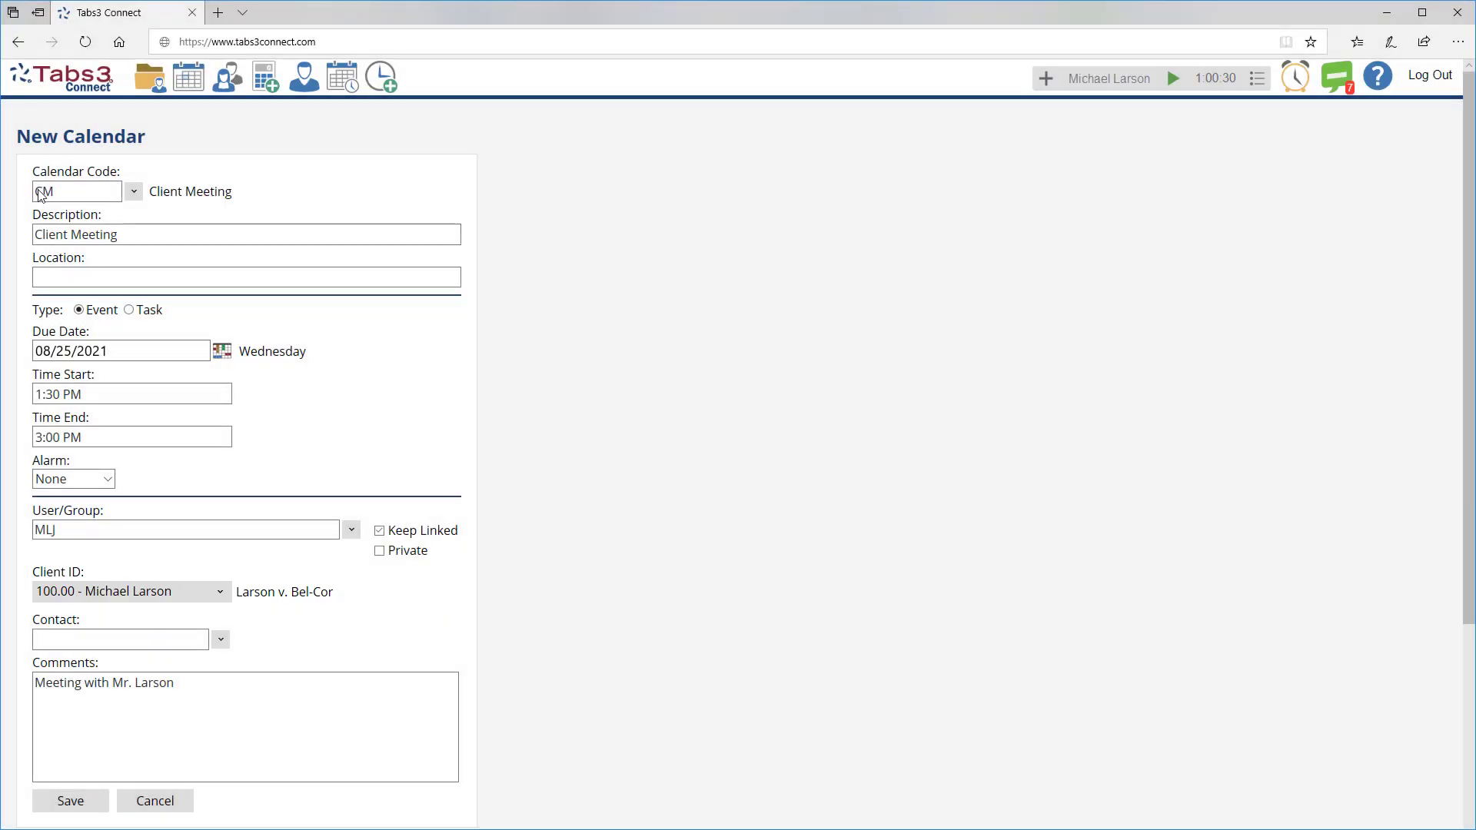
click(70, 801)
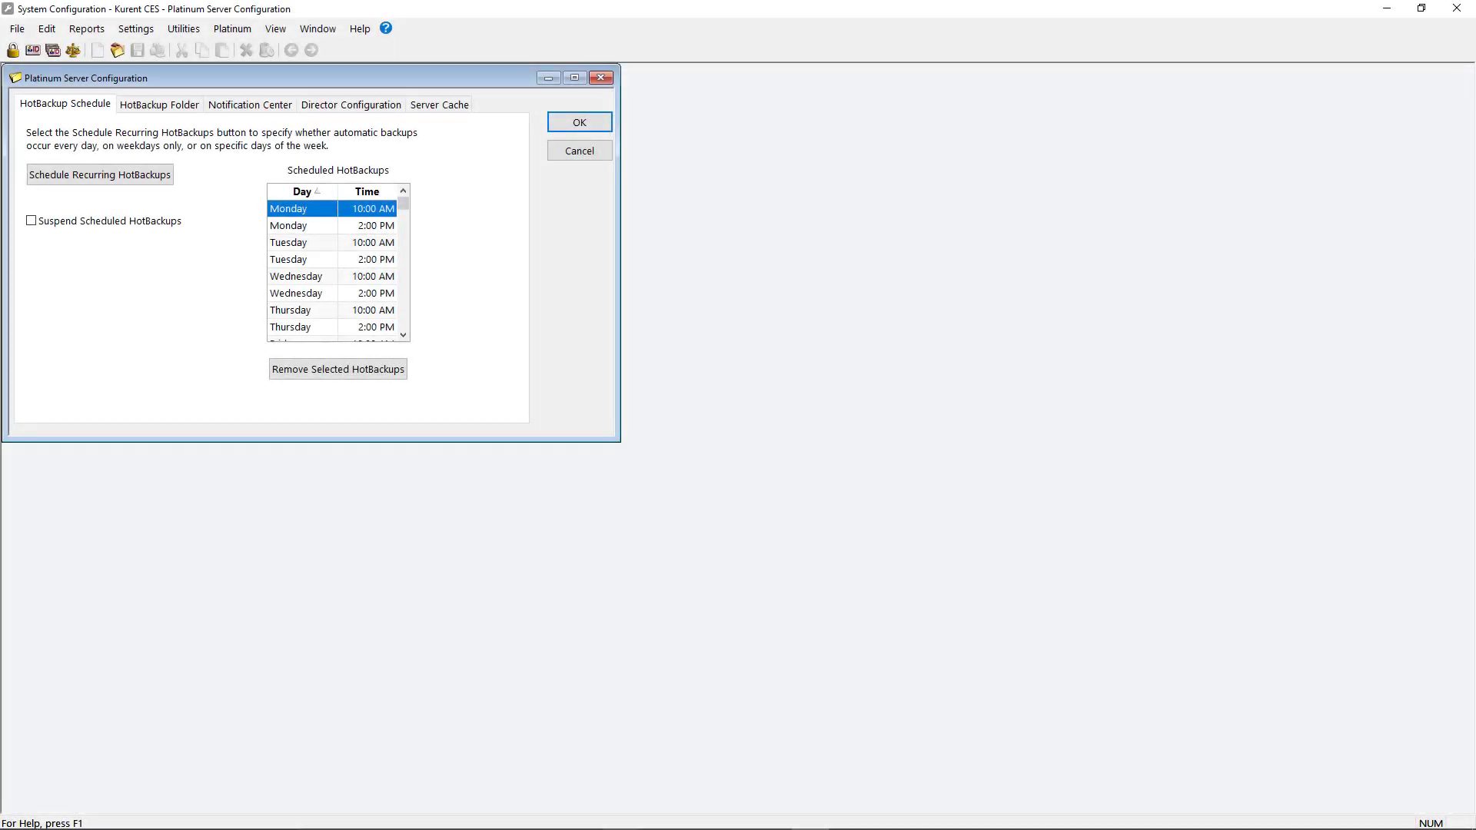
- Review the HotBackup schedule and email notification settings, leaving the server configuration unchanged
click(96, 174)
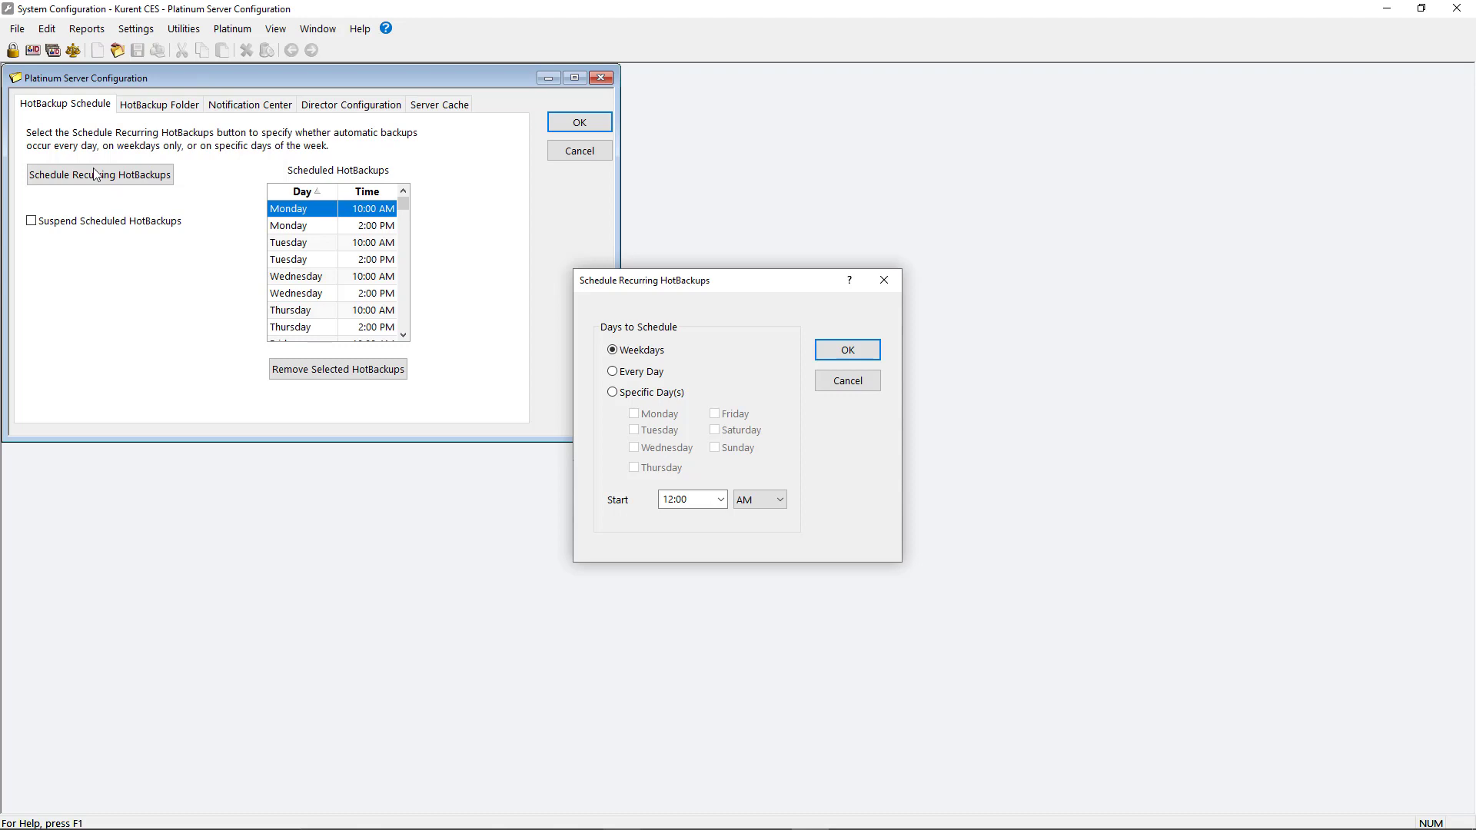
click(848, 381)
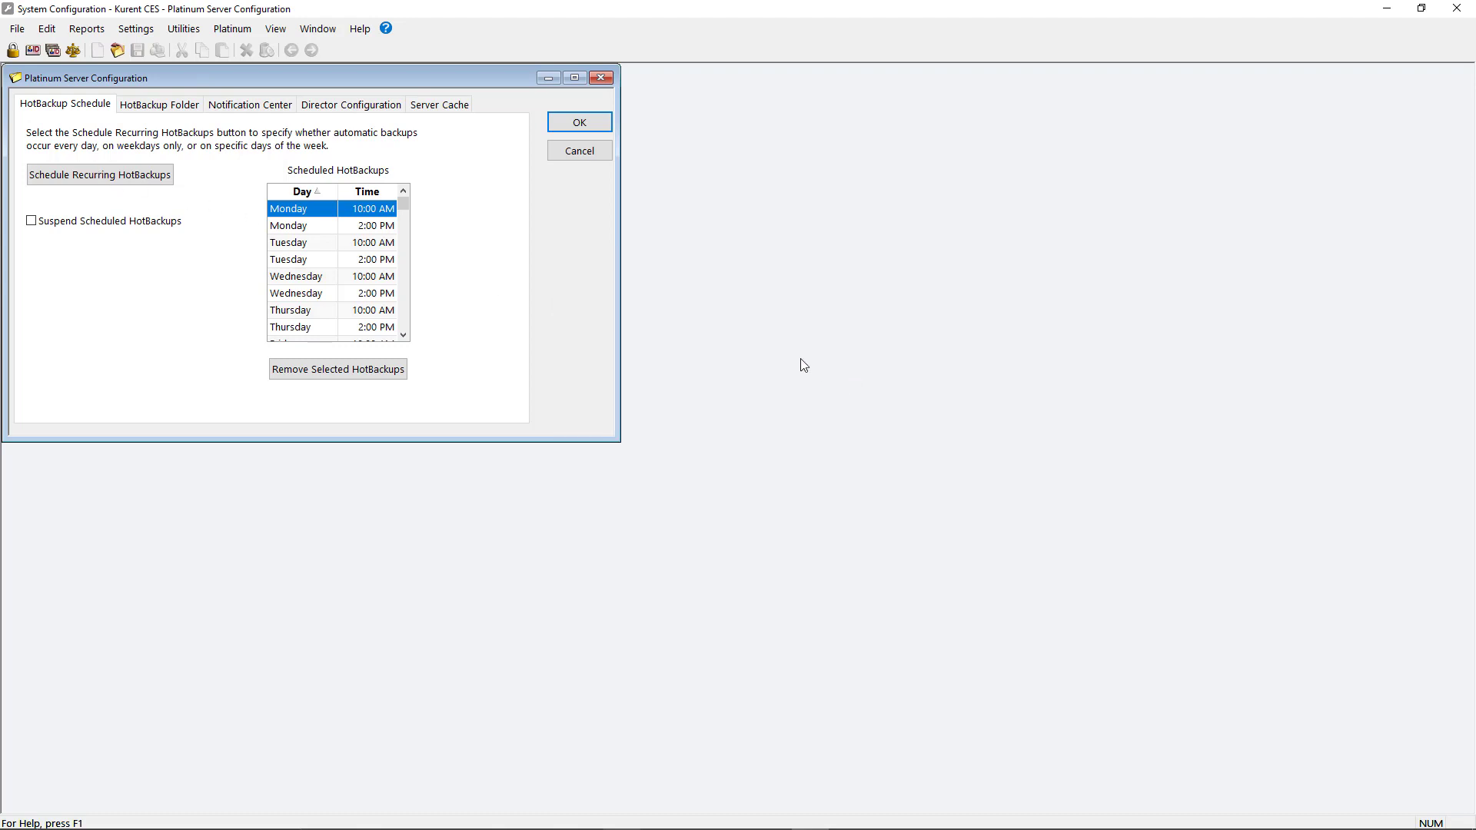
click(254, 106)
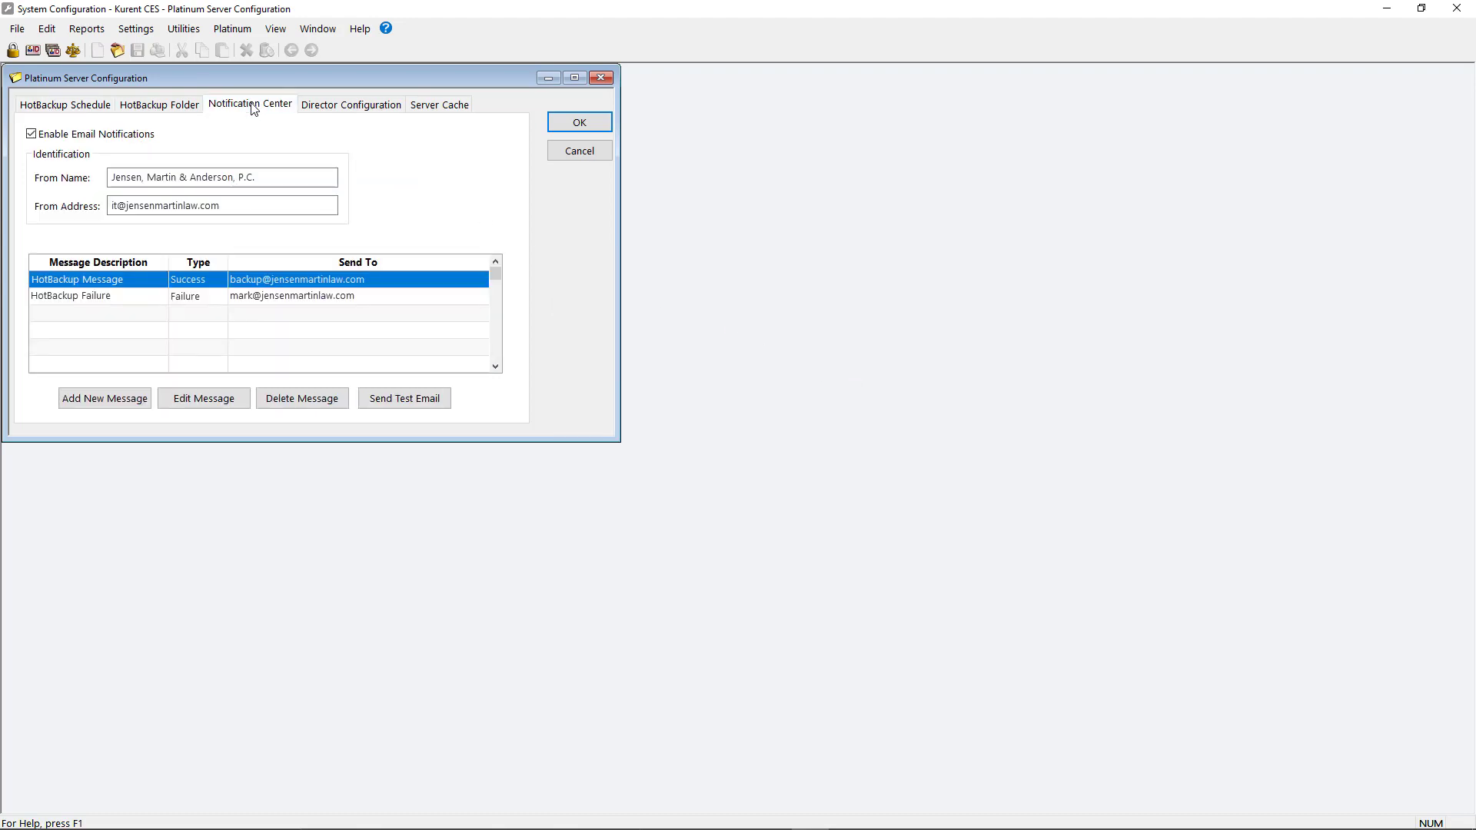
click(567, 124)
- Begin an immediate HotBackup from the File menu
click(17, 28)
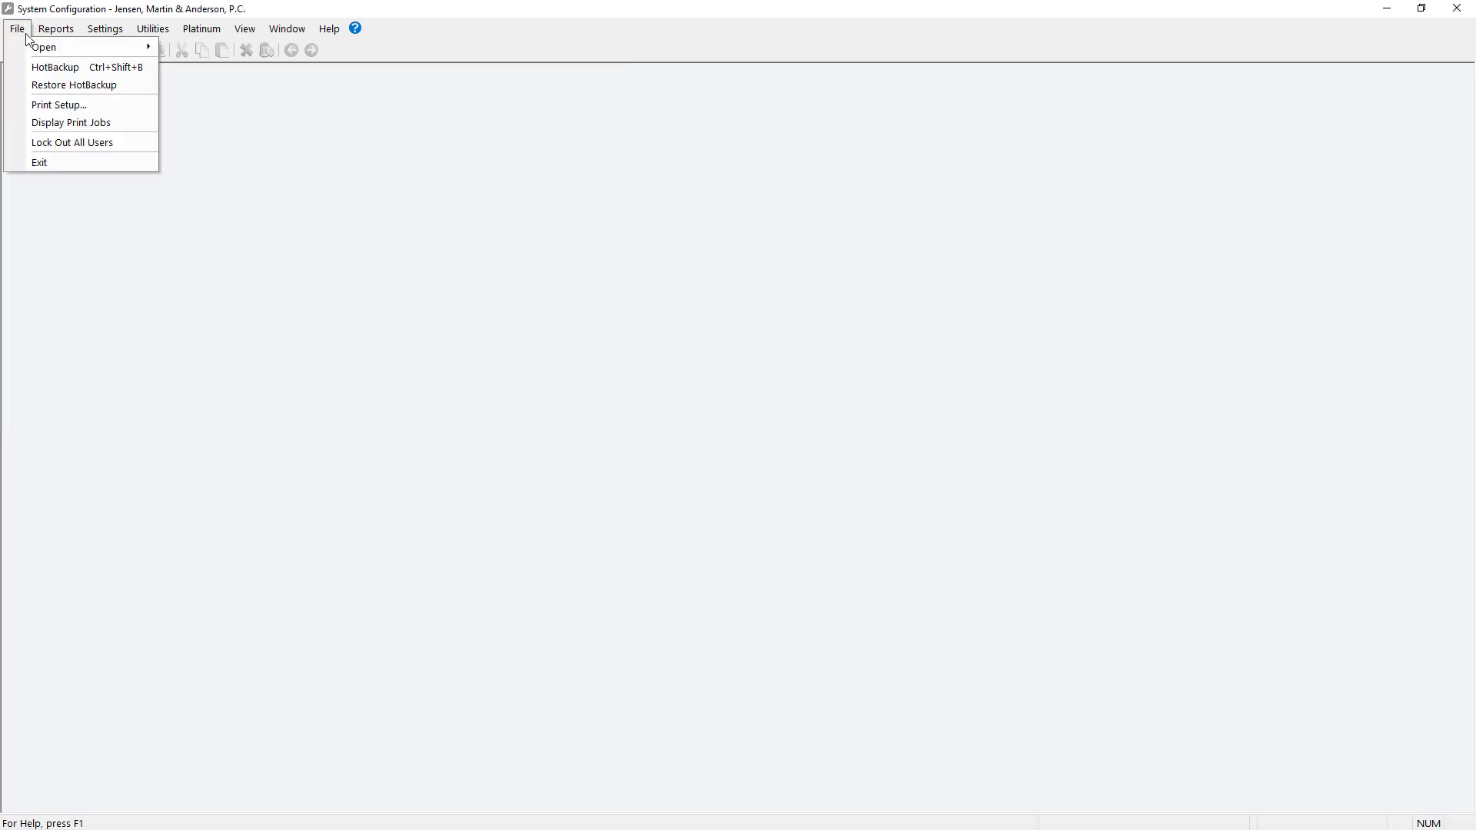
click(85, 68)
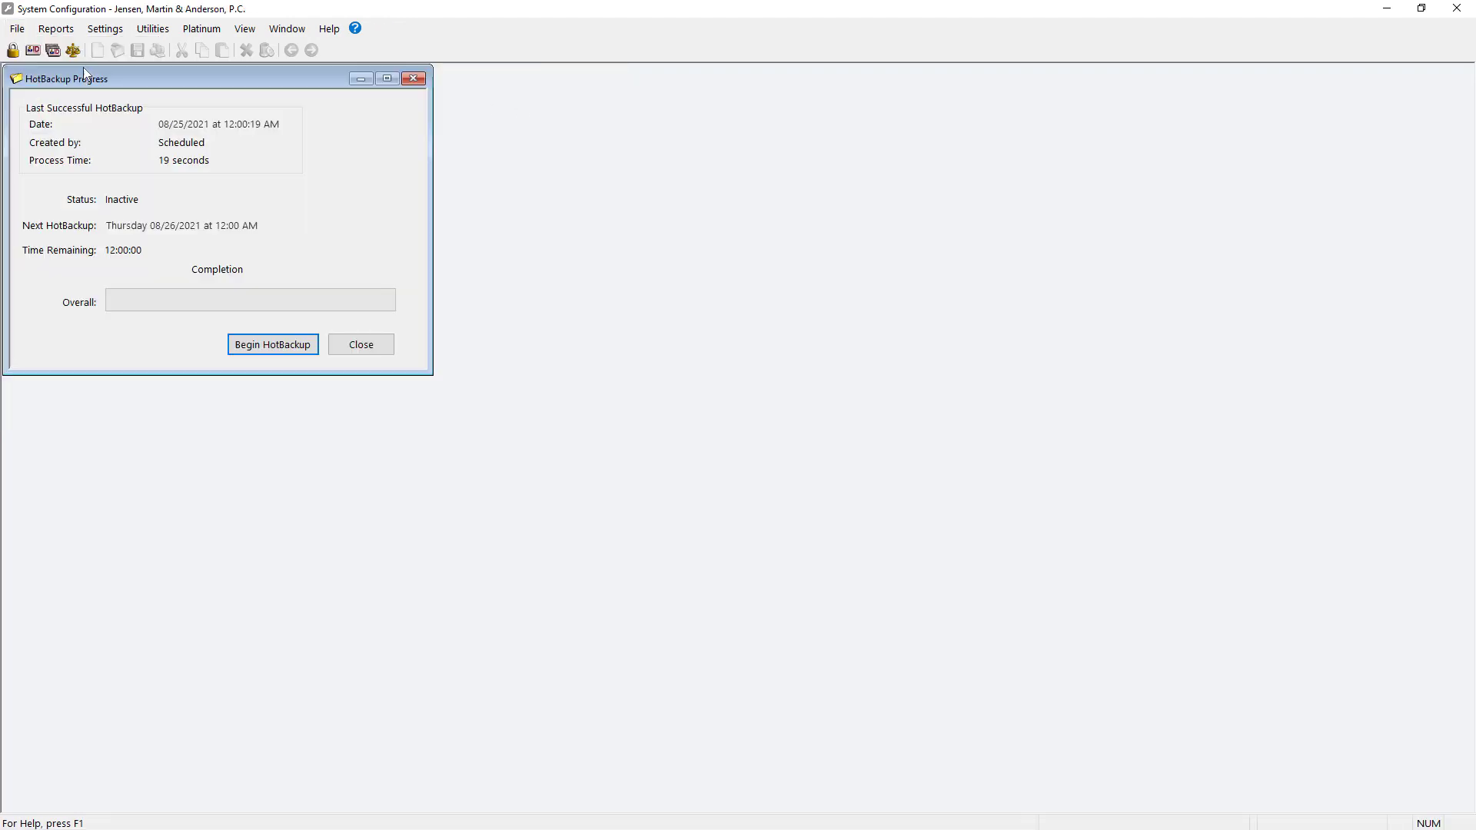
click(274, 346)
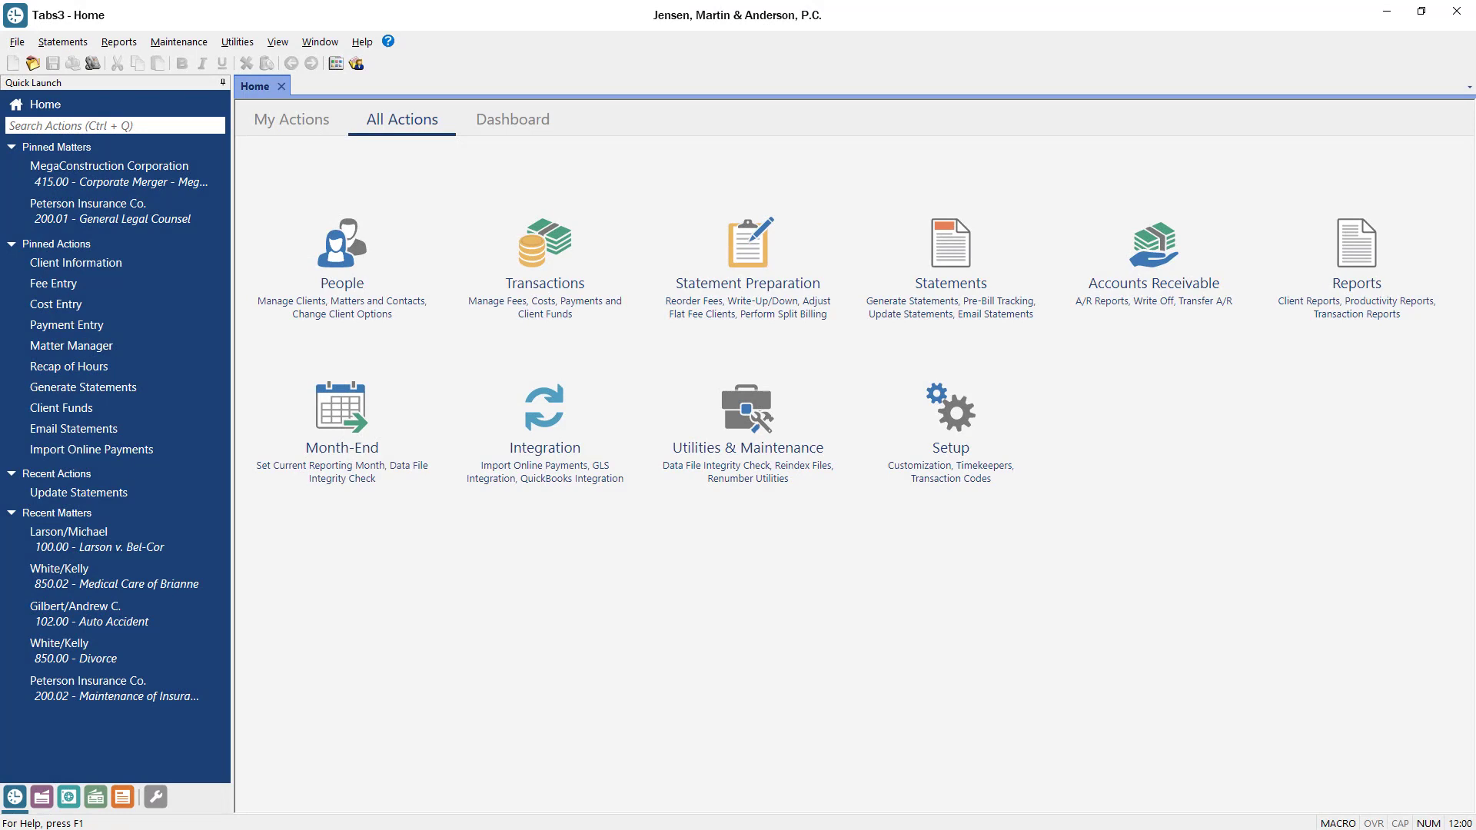
- Run Update Statements from Quick Launch's Recent Actions and confirm it
click(117, 494)
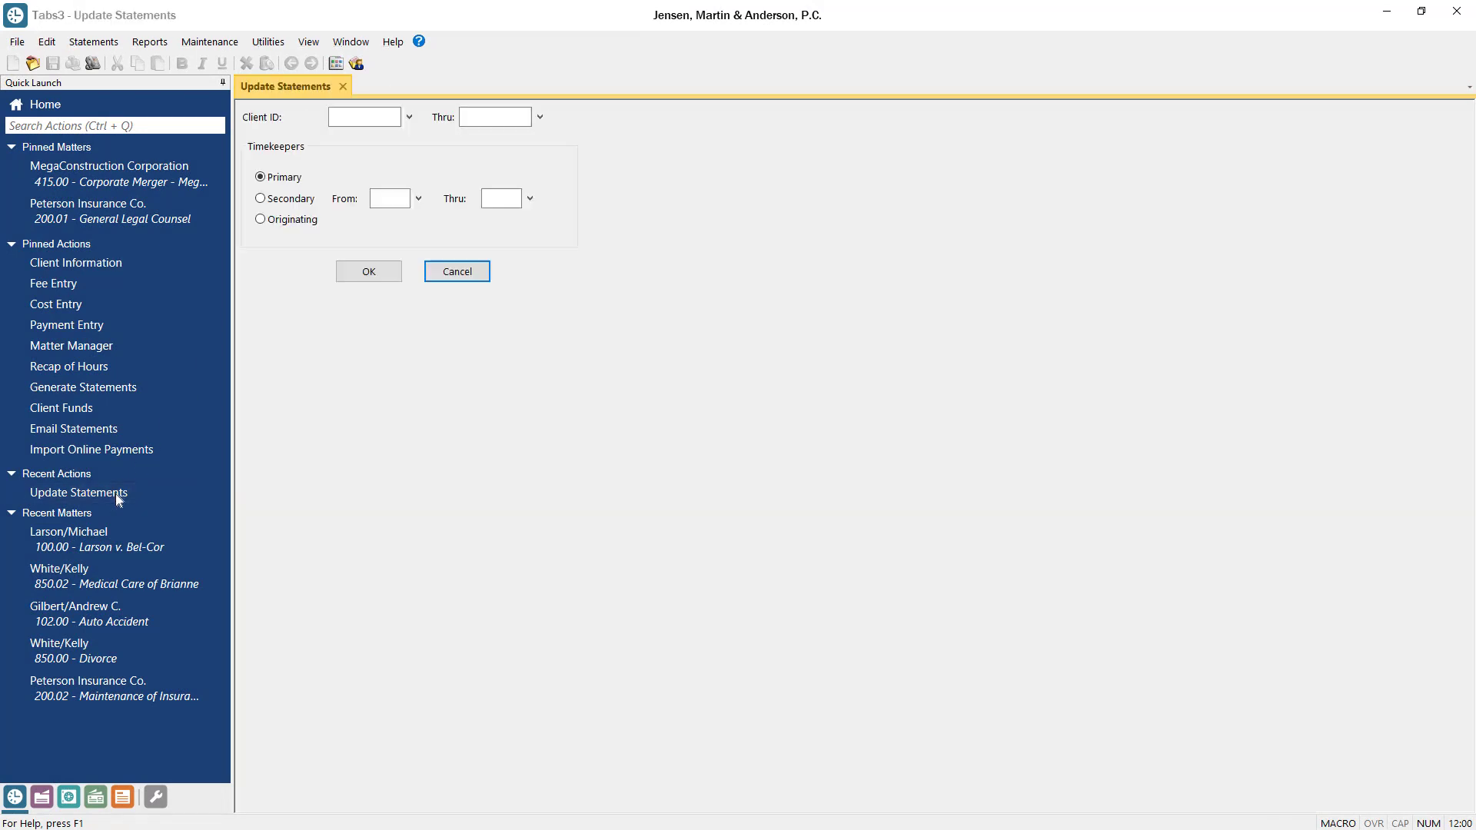
click(372, 275)
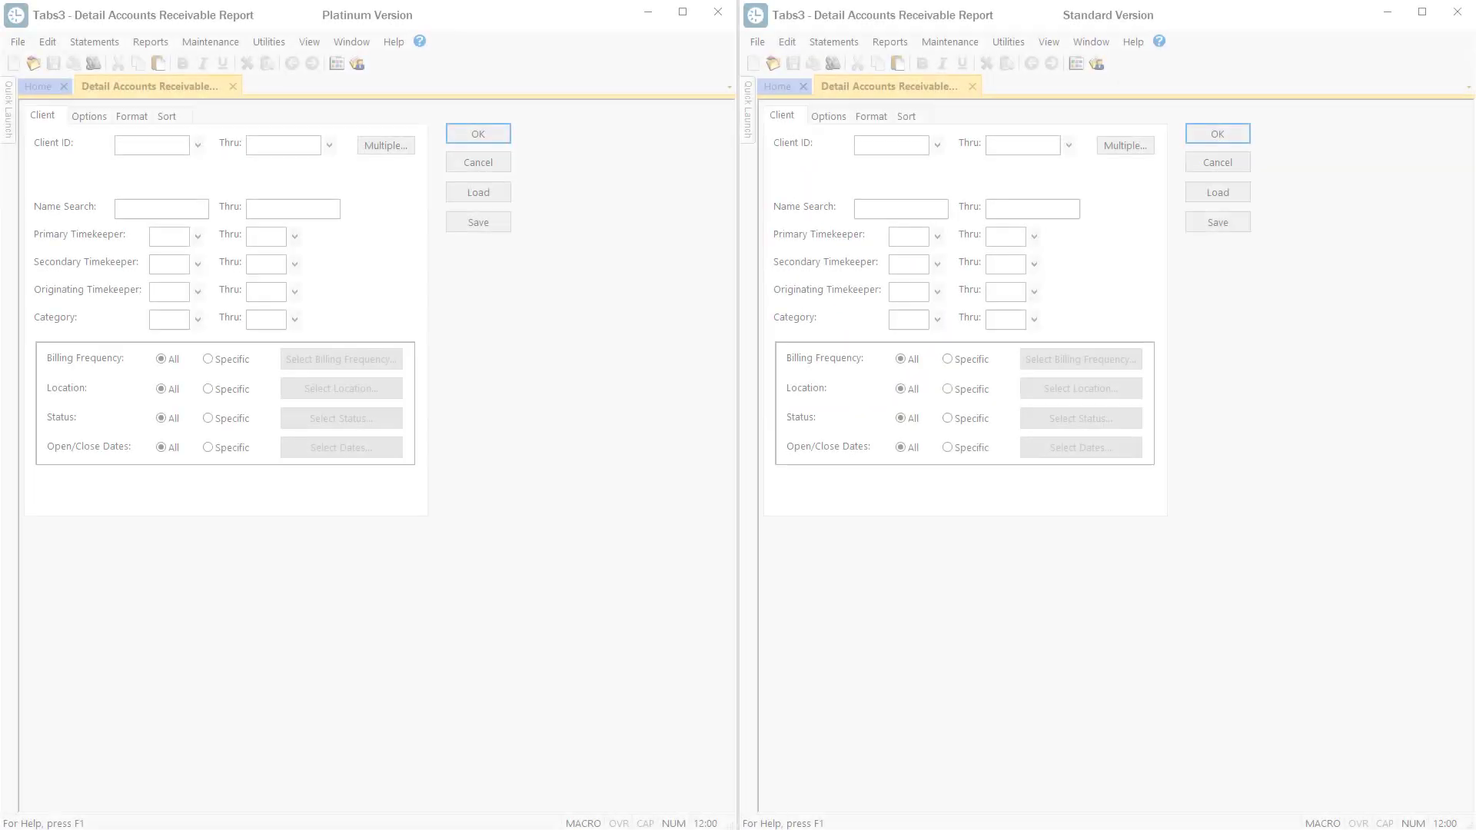
- Generate the Detail Accounts Receivable report in both the Standard and Platinum windows
click(1218, 134)
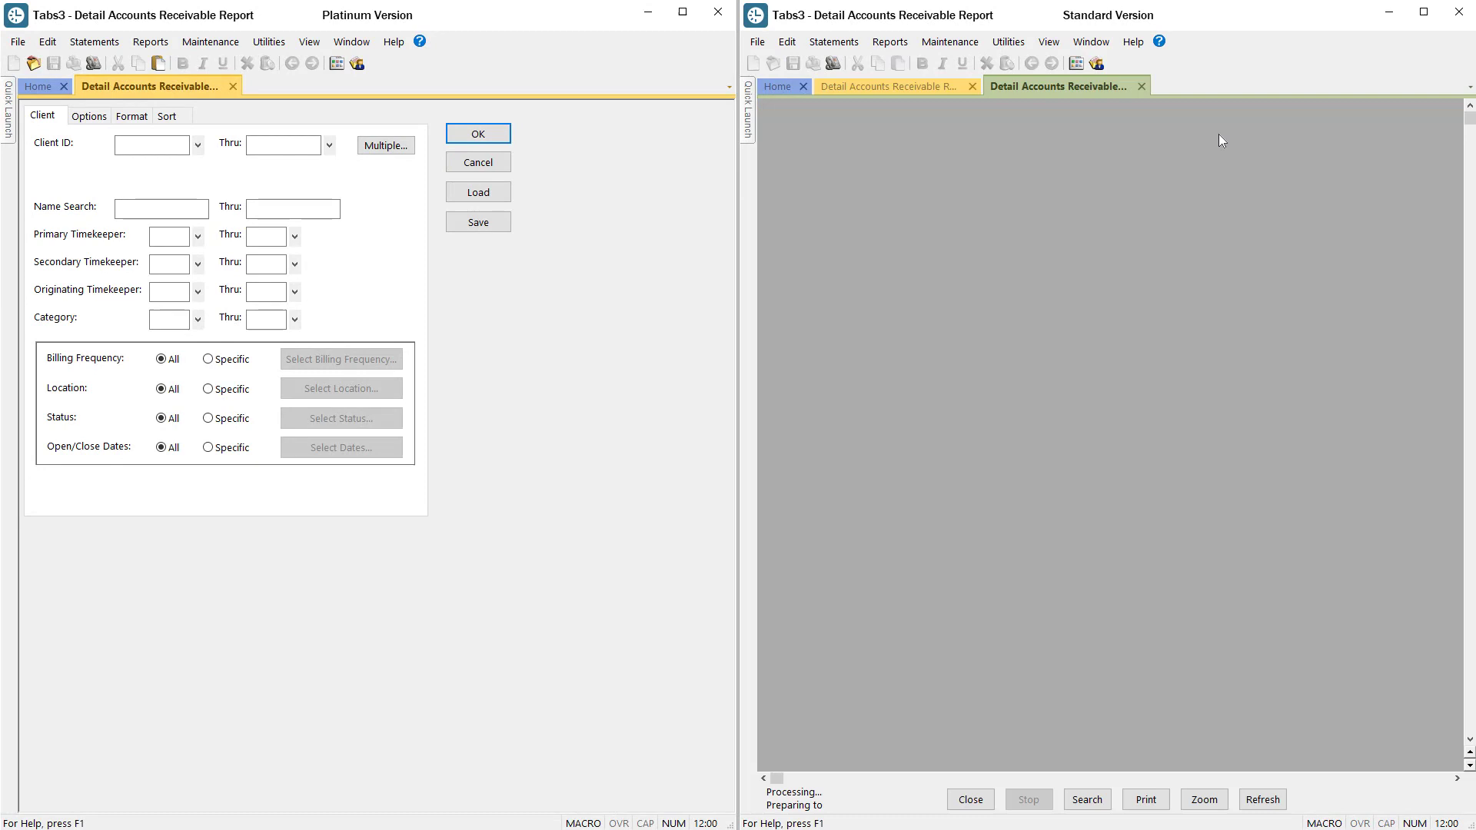
click(479, 133)
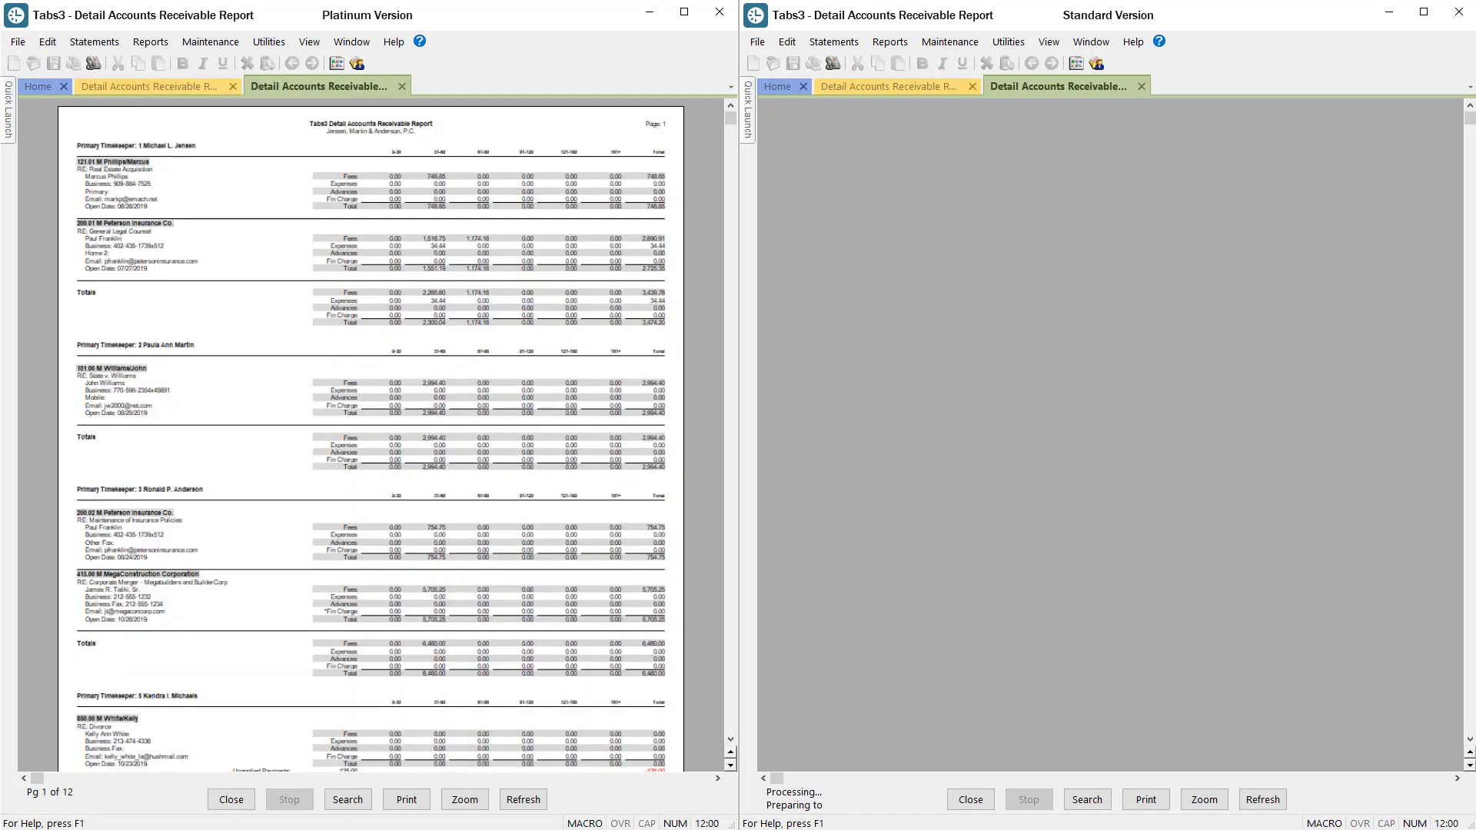